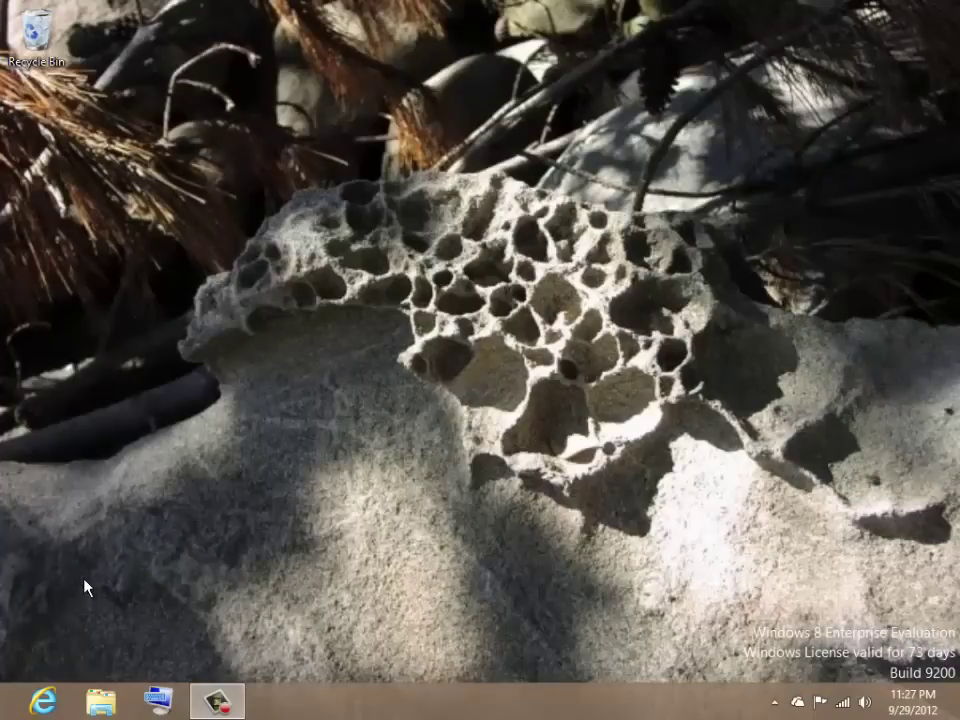
Open the Start screen from the desktop's corner hot spot and return to the desktop through its tile.
mouse_move(43, 700)
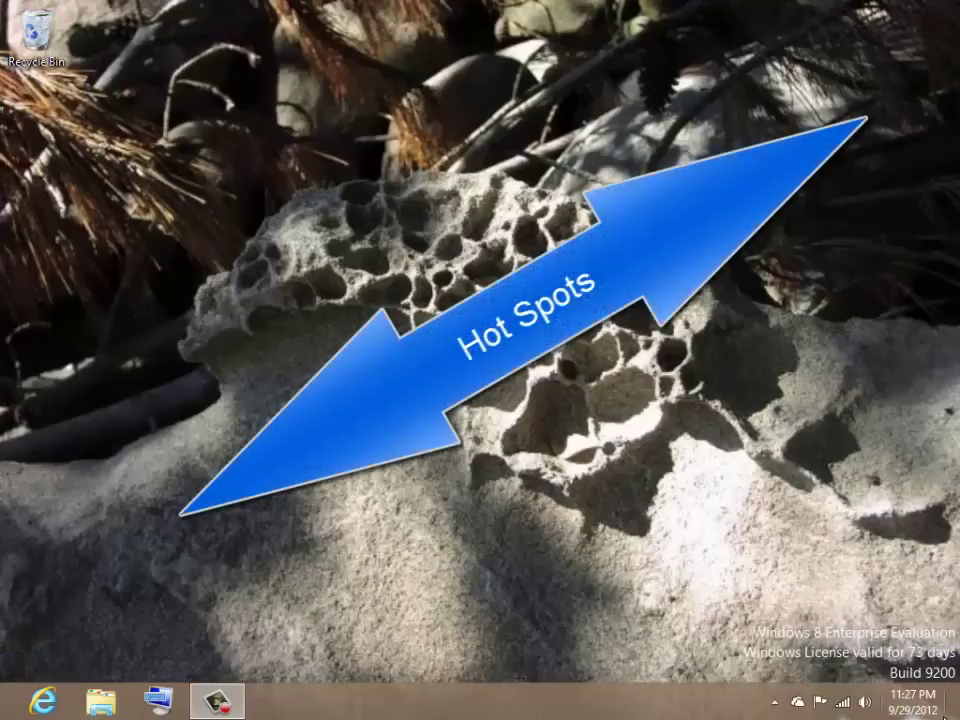
mouse_move(958, 718)
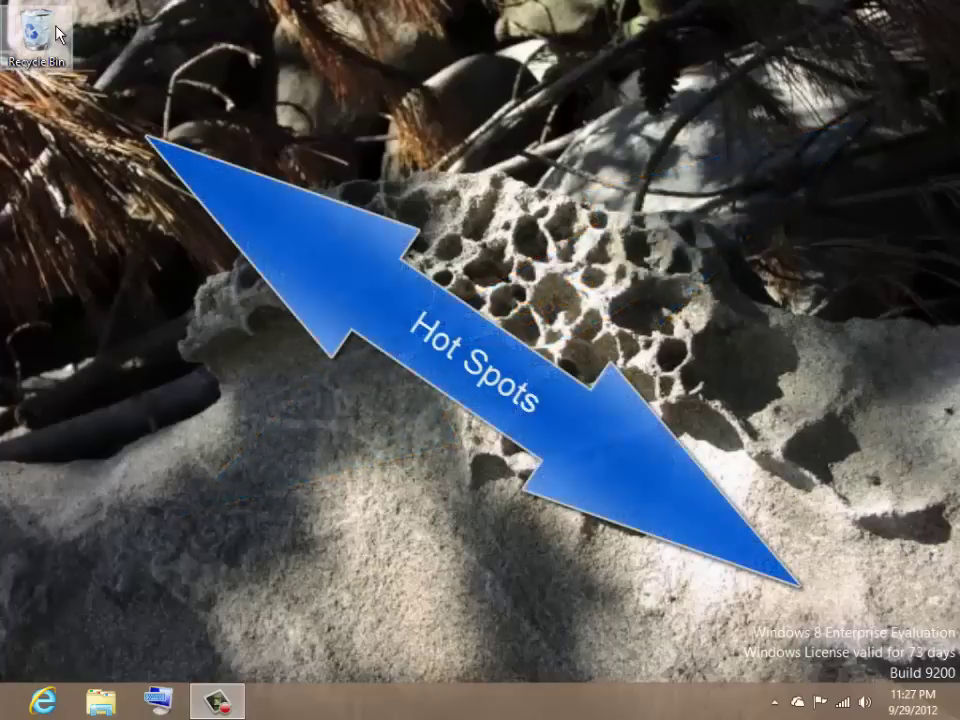
mouse_move(3, 430)
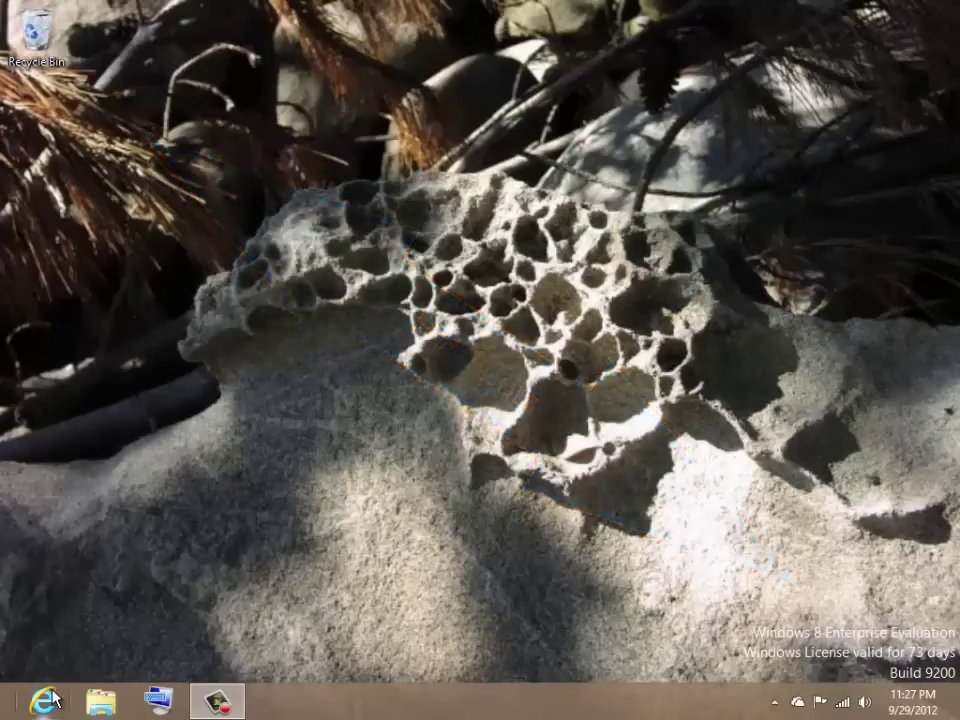
left_click(8, 712)
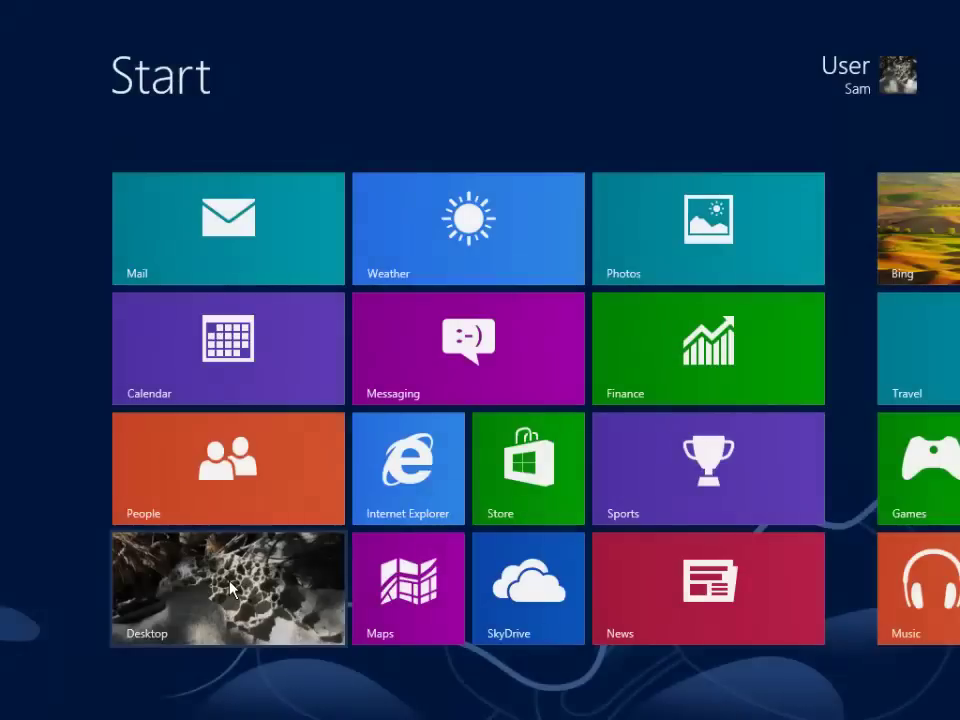
left_click(230, 590)
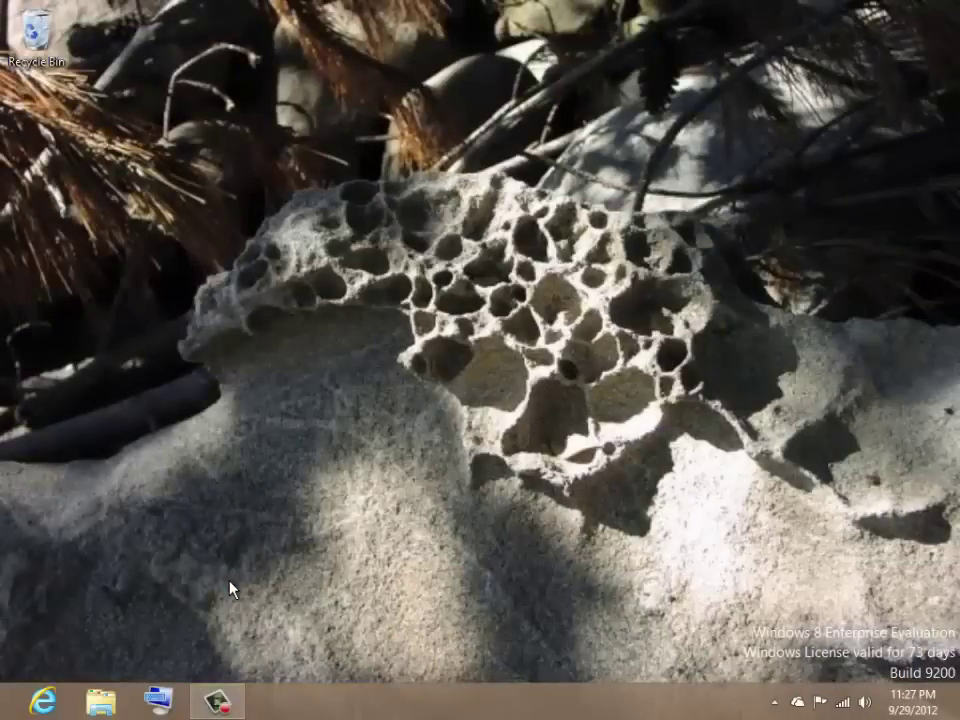
Open the On-Screen Keyboard and move its window up to the middle of the desktop.
left_click(158, 700)
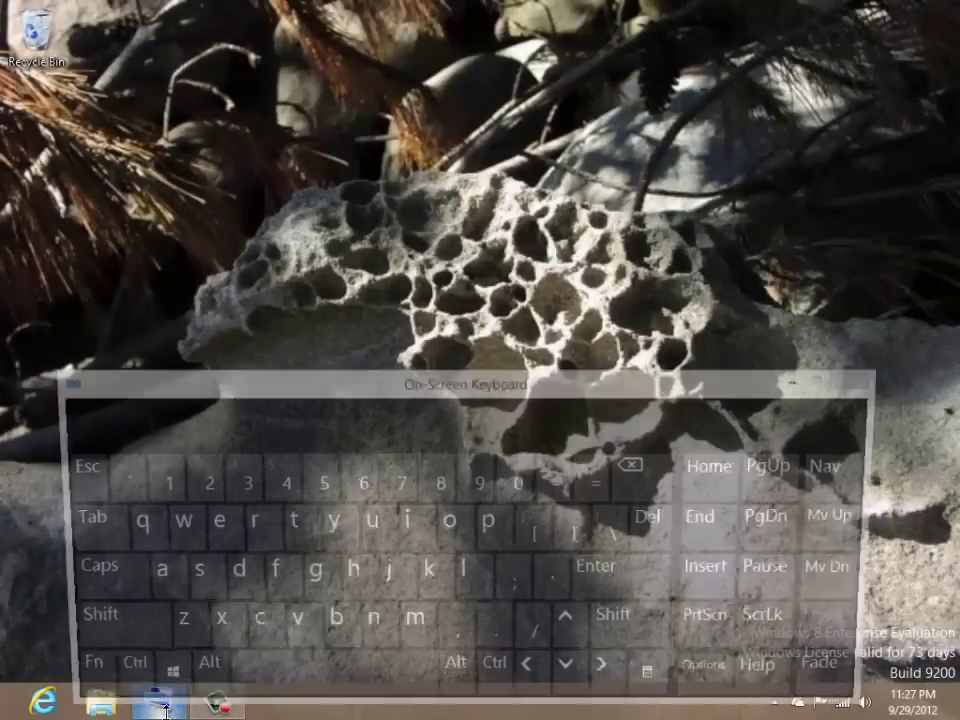
left_click_drag(480, 386, 447, 192)
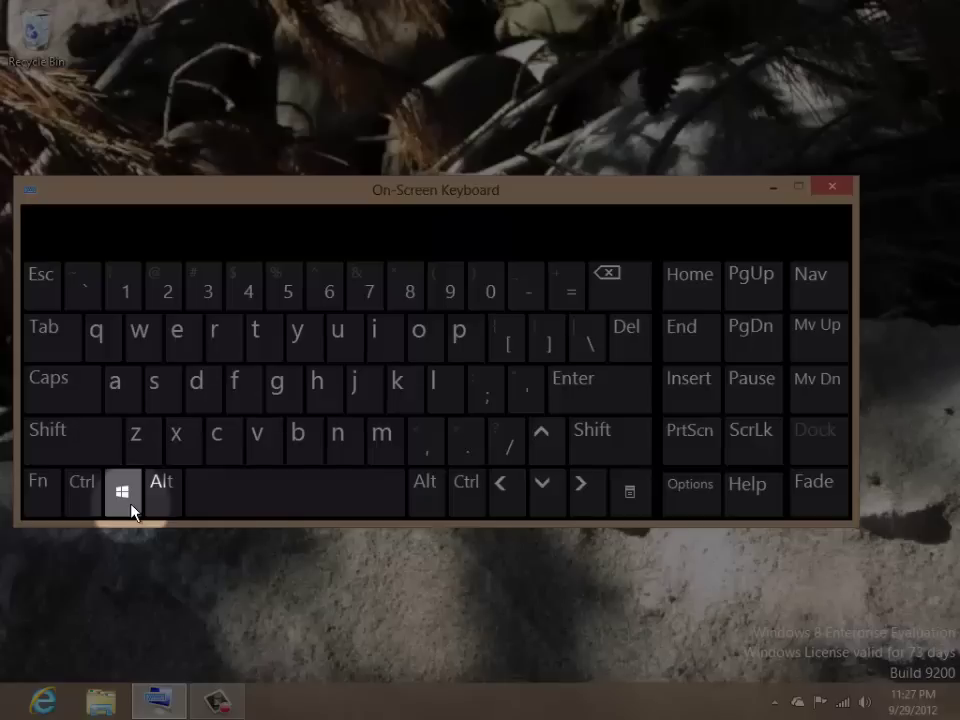
Use the On-Screen Keyboard to go to the Start screen and back to the desktop three times.
left_click(122, 492)
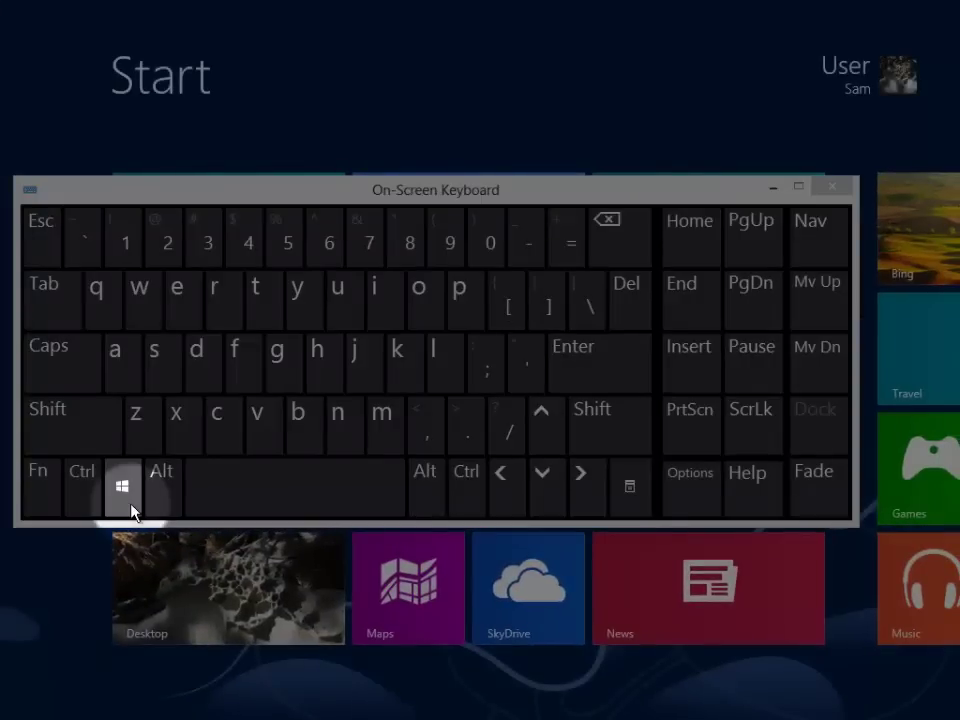
left_click(131, 510)
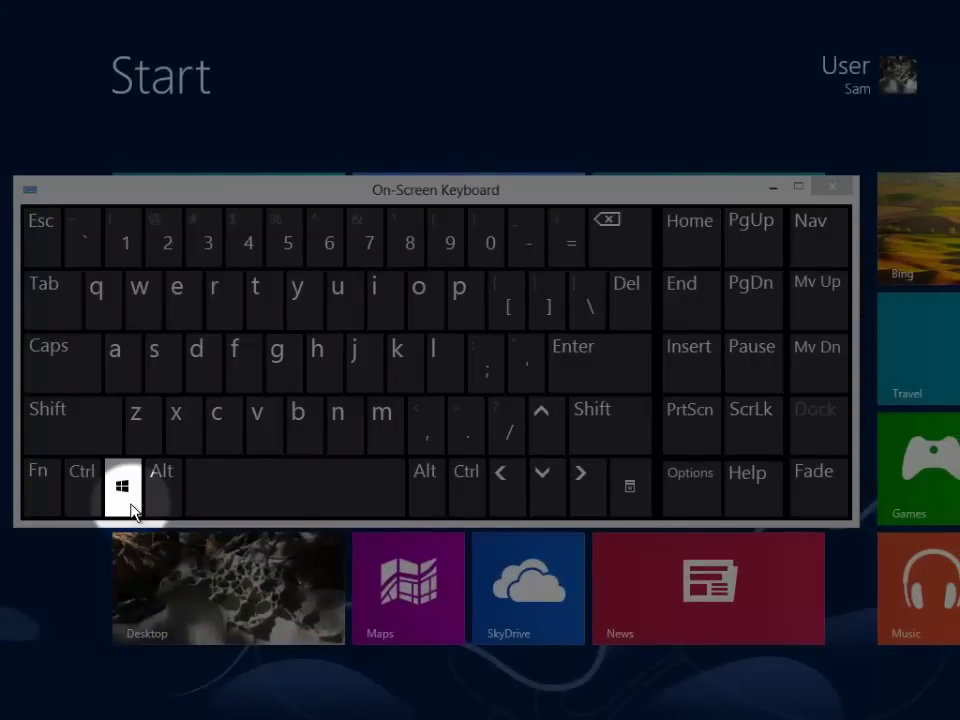
left_click(195, 370)
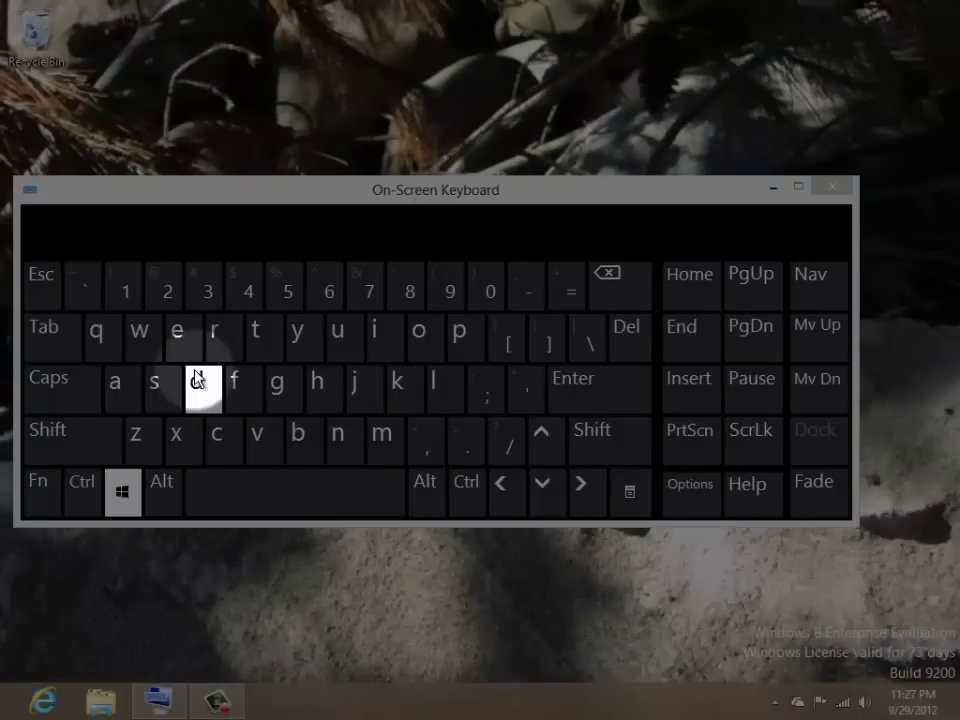
left_click(121, 492)
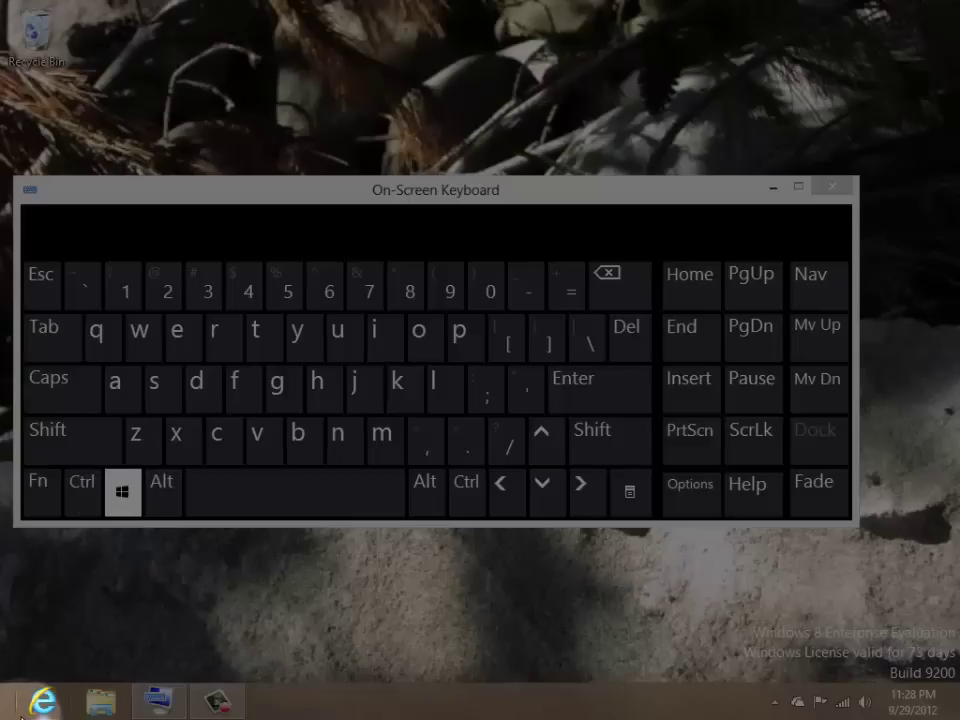
left_click(120, 506)
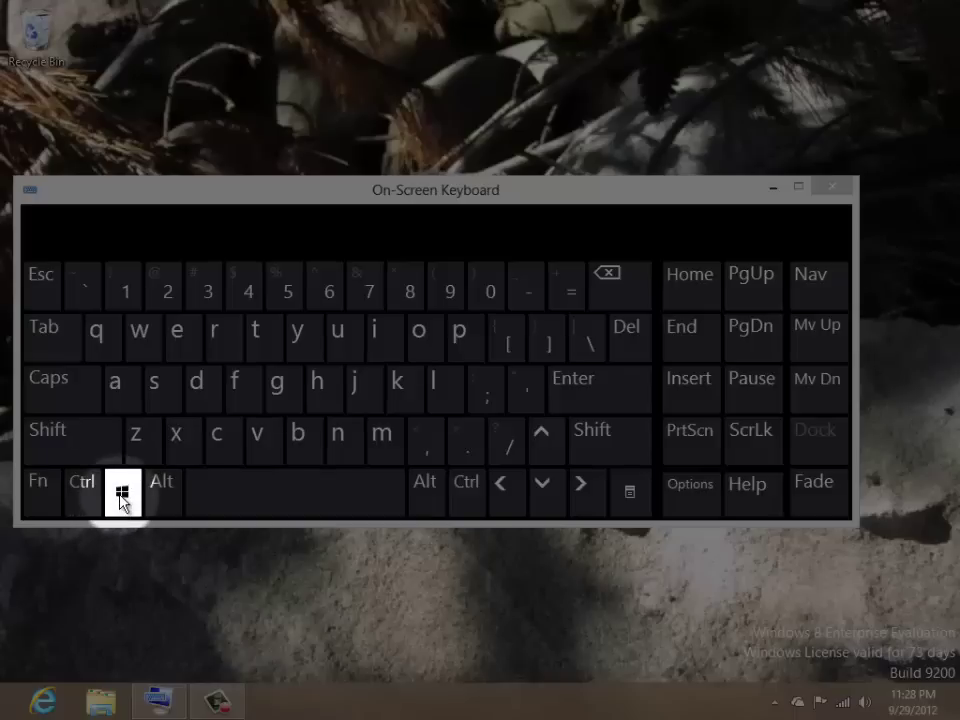
left_click(121, 500)
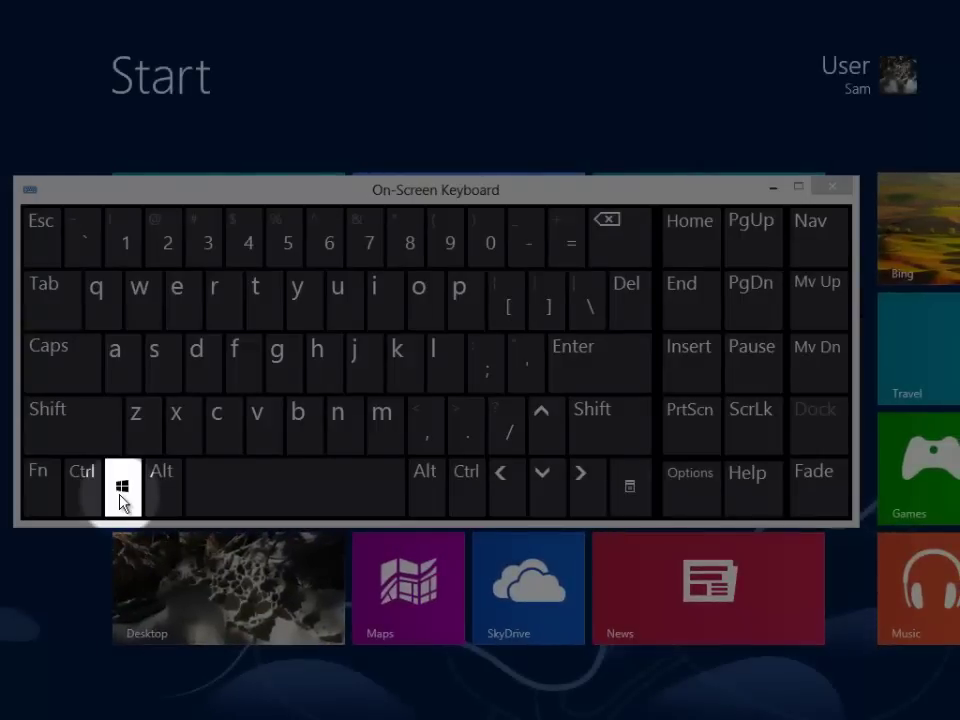
left_click(214, 379)
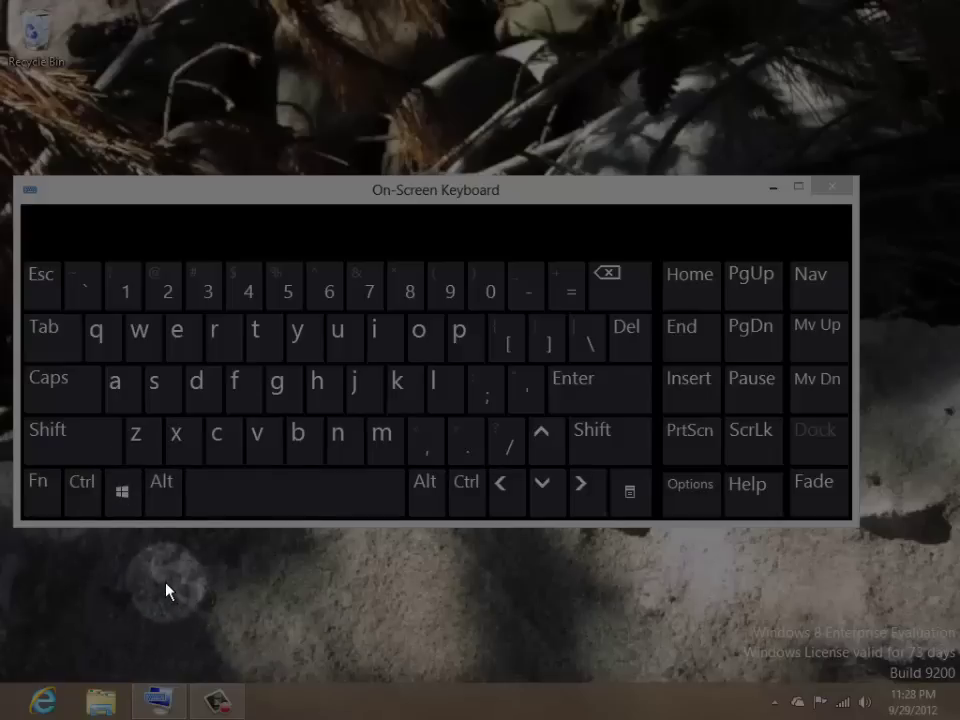
left_click(126, 490)
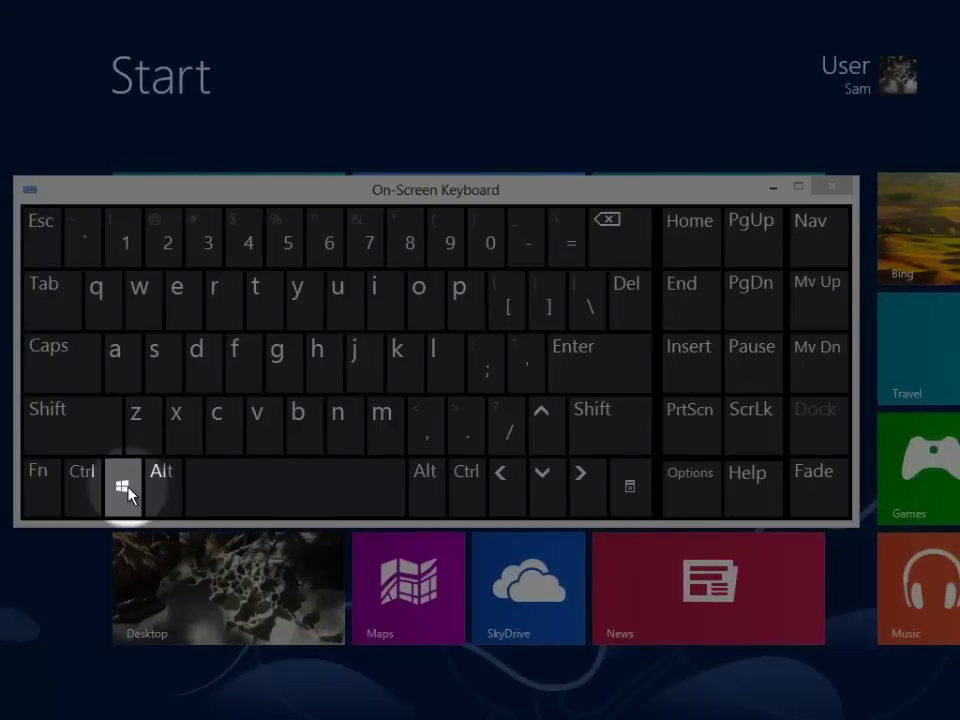
left_click(127, 487)
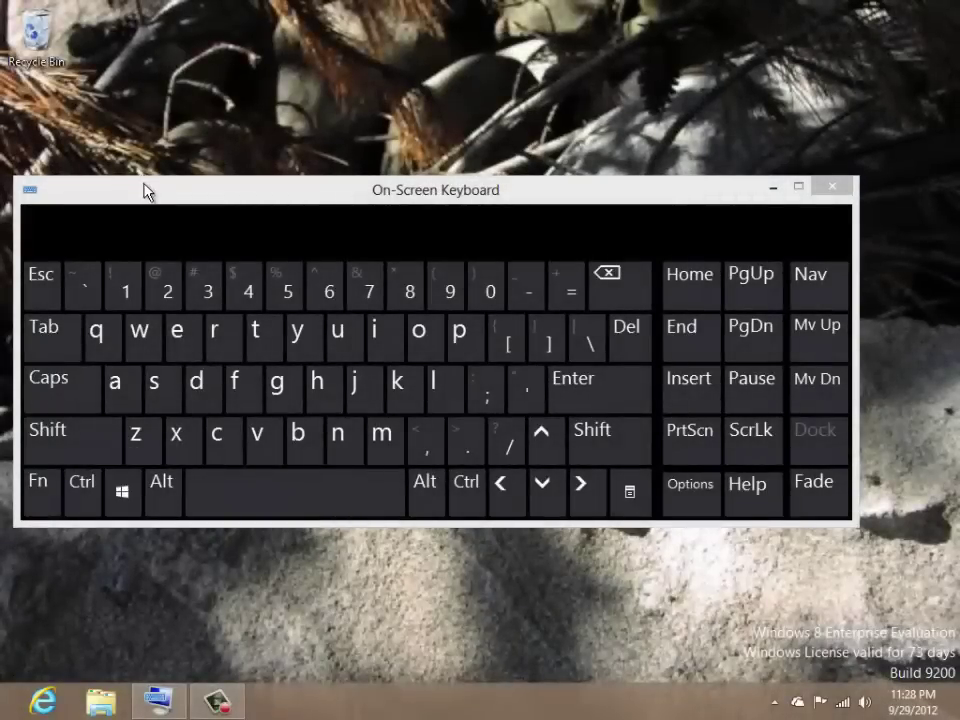
Move the On-Screen Keyboard slightly higher, and use it to show the charms bar and dismiss it.
left_click_drag(144, 186, 152, 156)
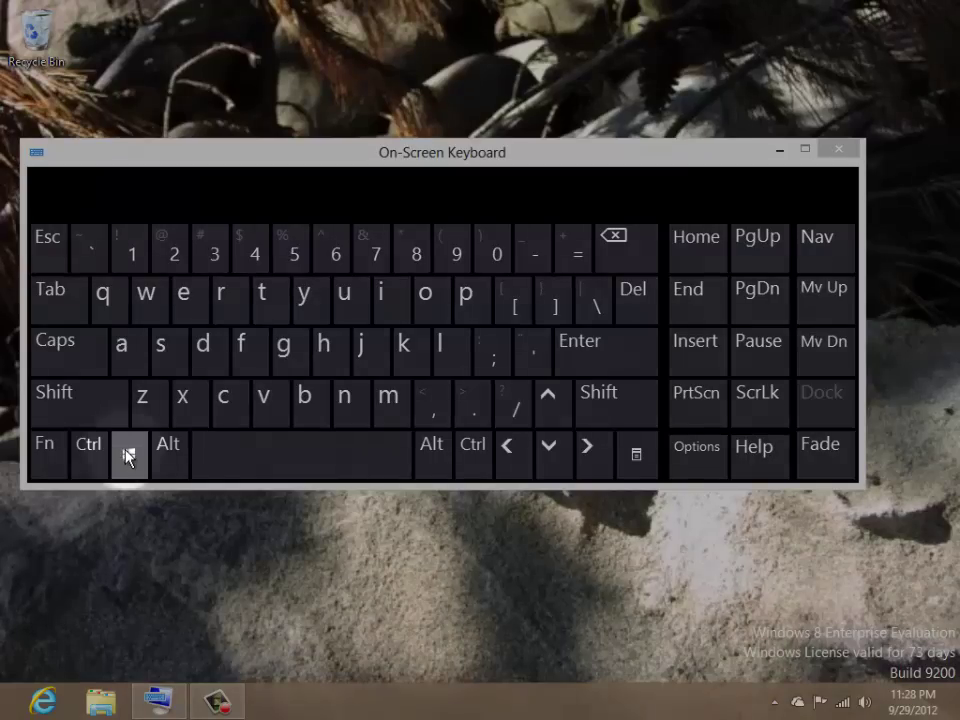
left_click(128, 456)
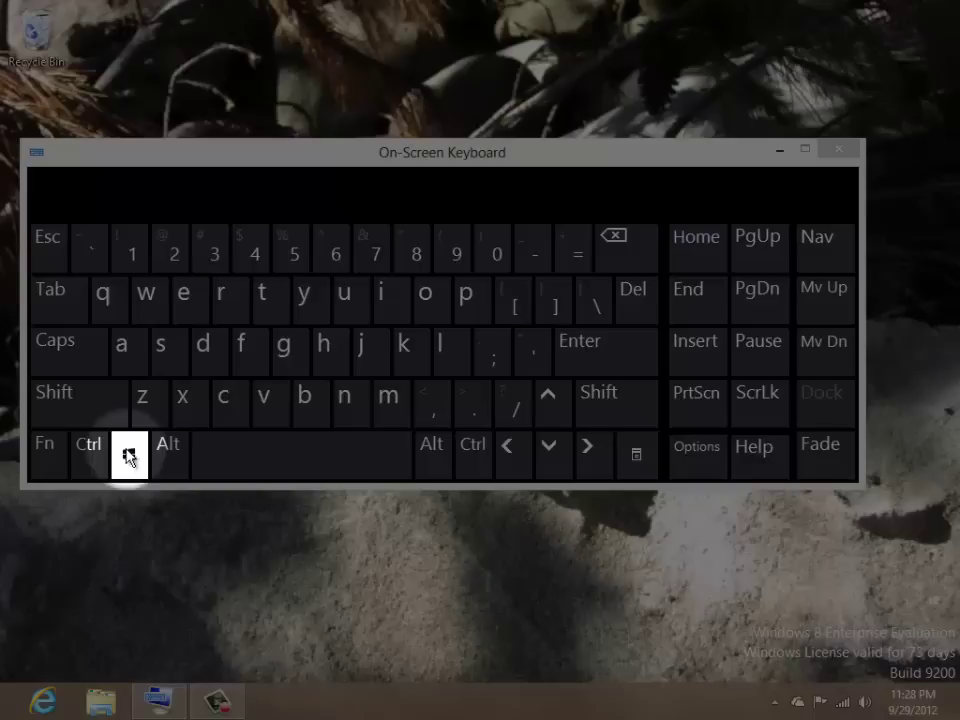
left_click(232, 404)
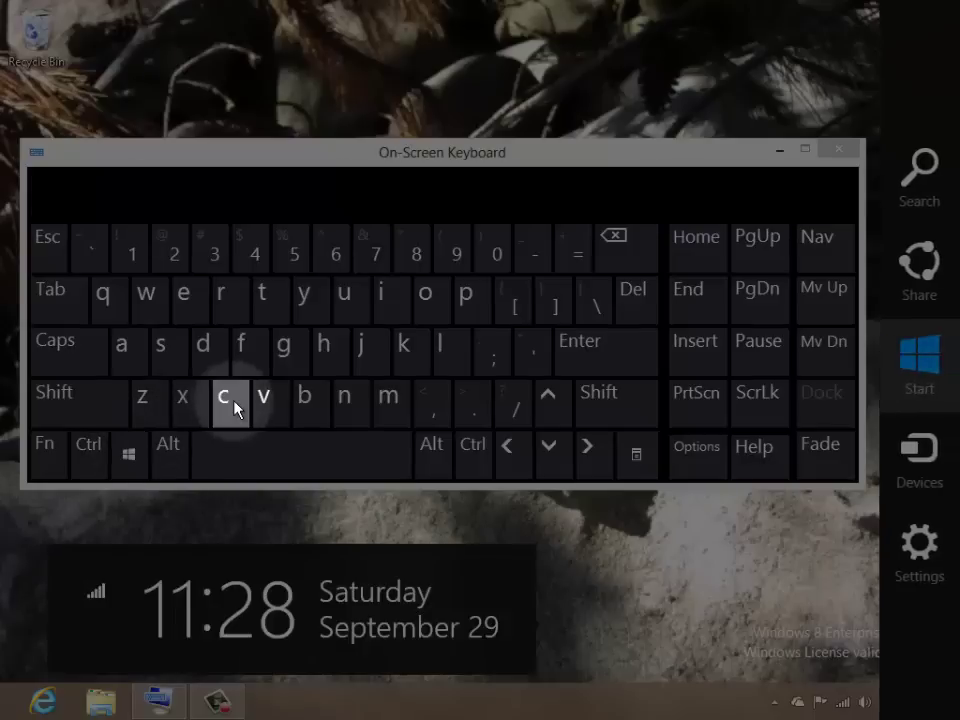
left_click(40, 238)
Show the charms bar, move the selection from Start down to Settings, open the Settings pane and close it.
left_click(124, 460)
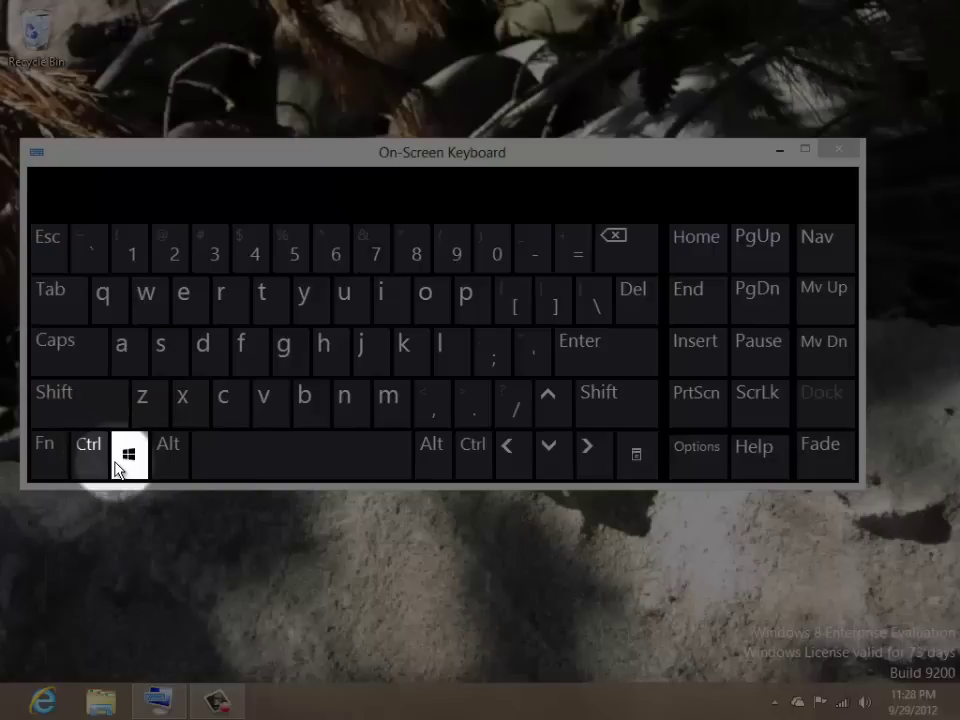
left_click(226, 405)
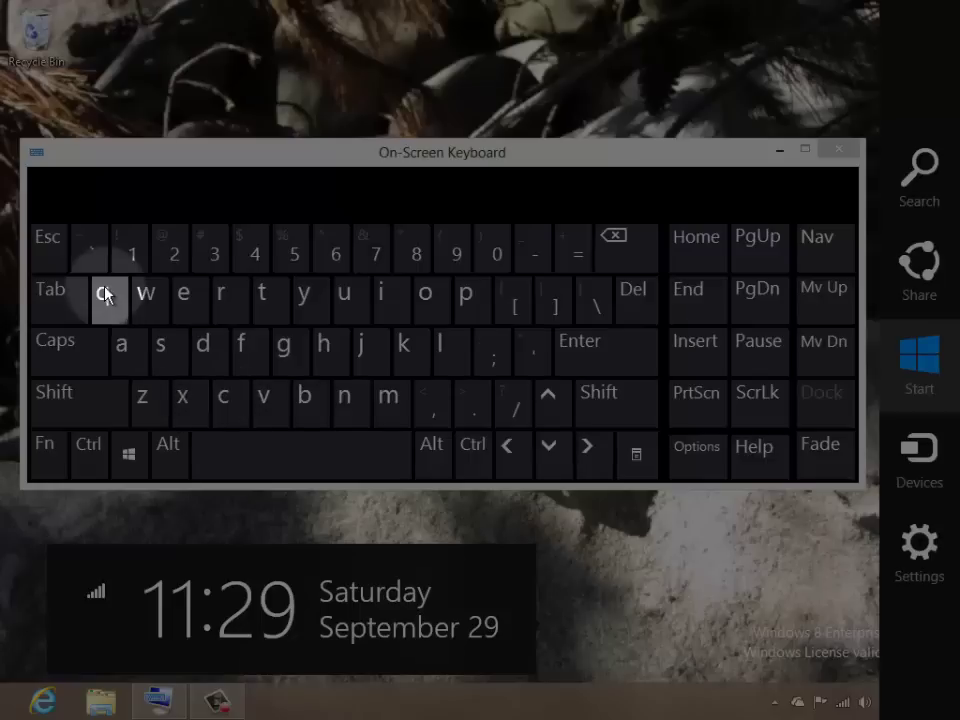
left_click(548, 418)
left_click(551, 450)
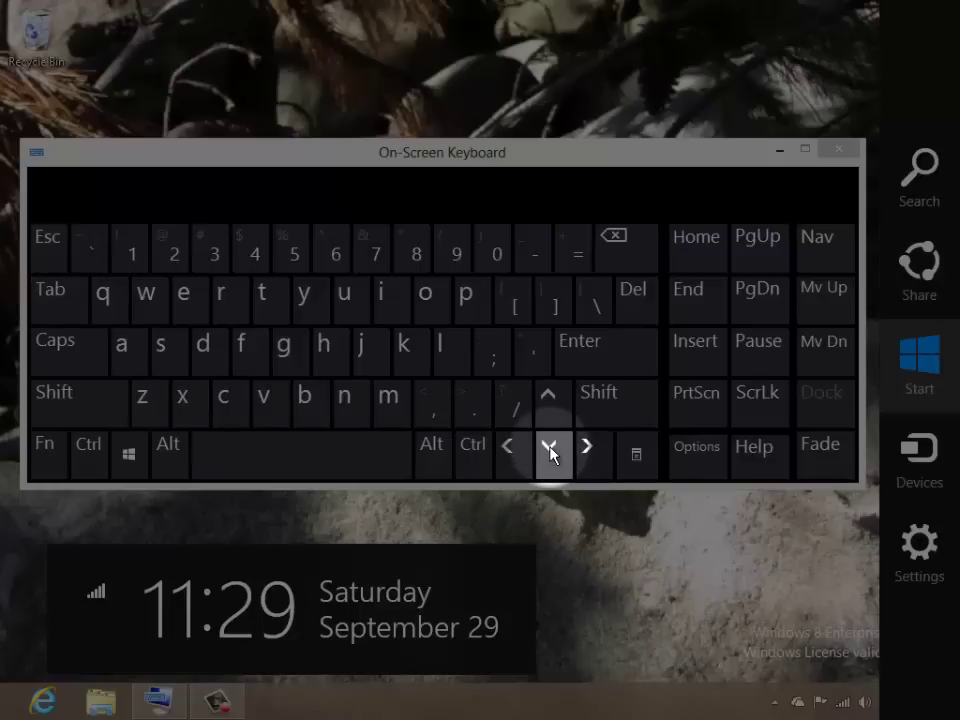
left_click(551, 451)
left_click(551, 451)
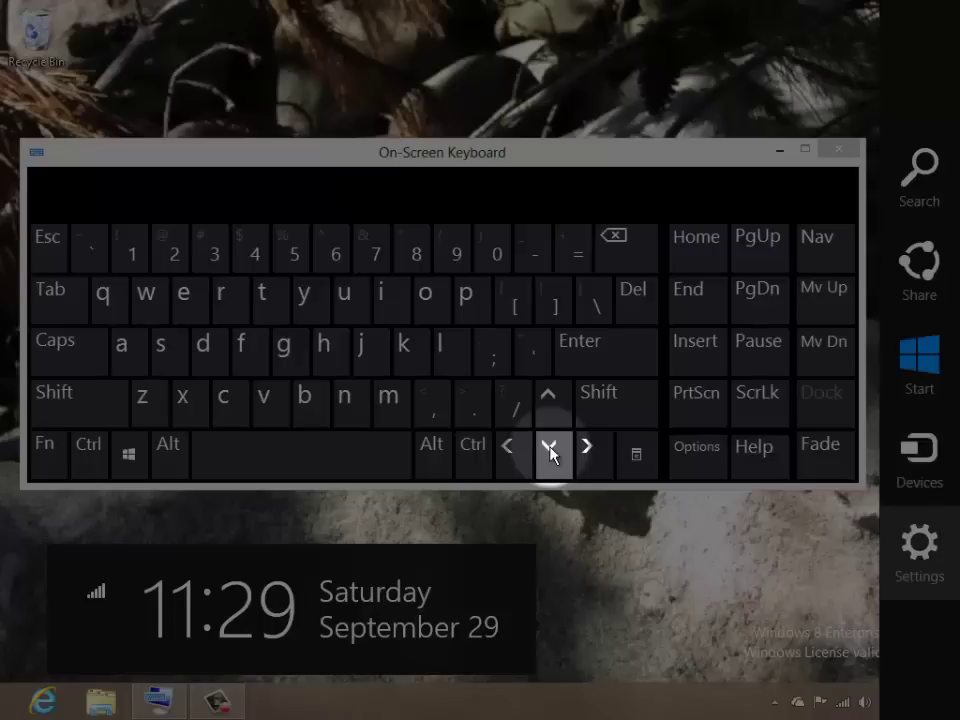
left_click(626, 349)
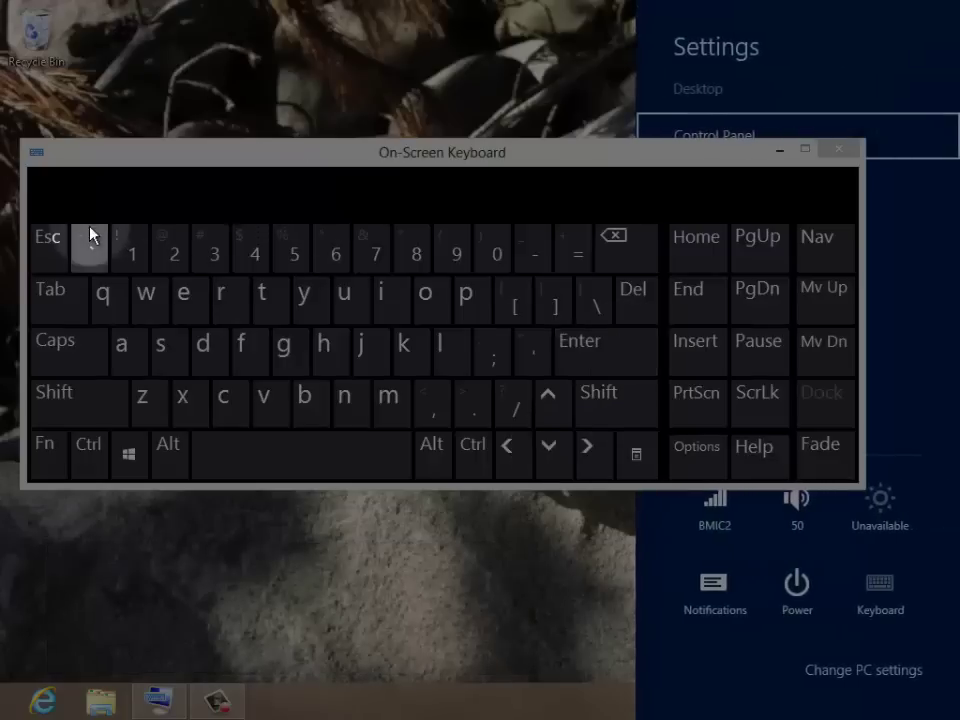
left_click(59, 240)
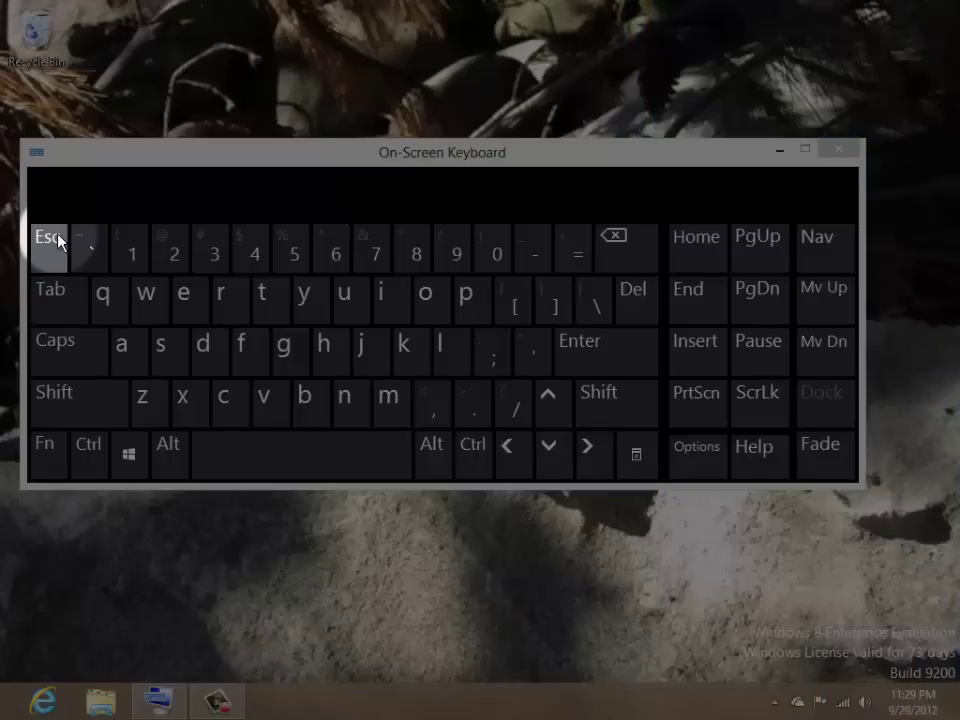
Open the Settings pane directly from the desktop with the keyboard and dismiss it.
left_click(127, 459)
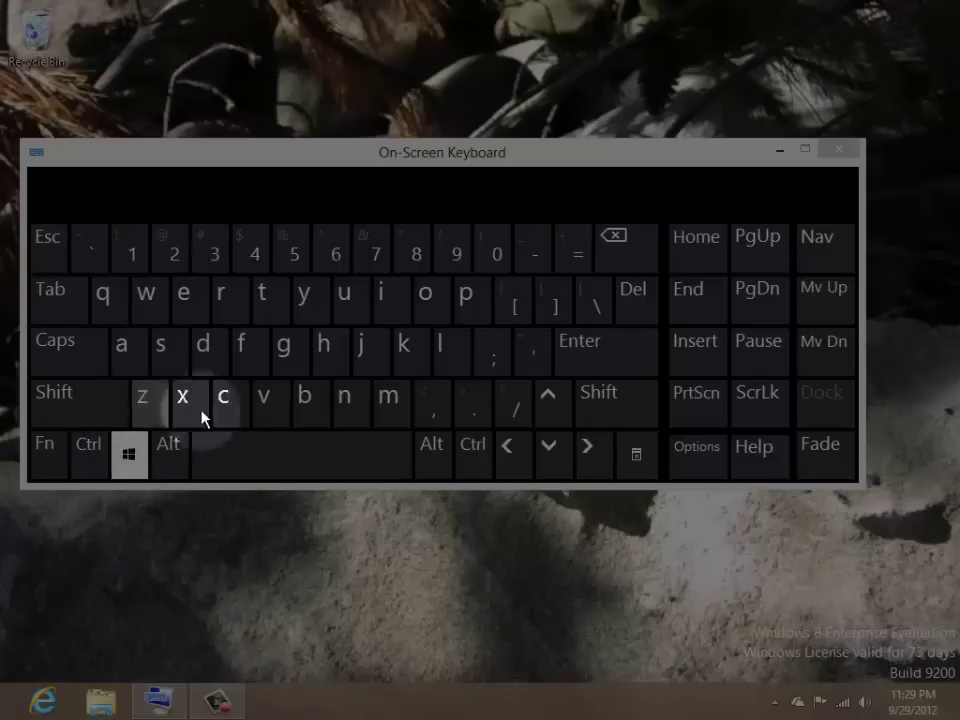
left_click(394, 292)
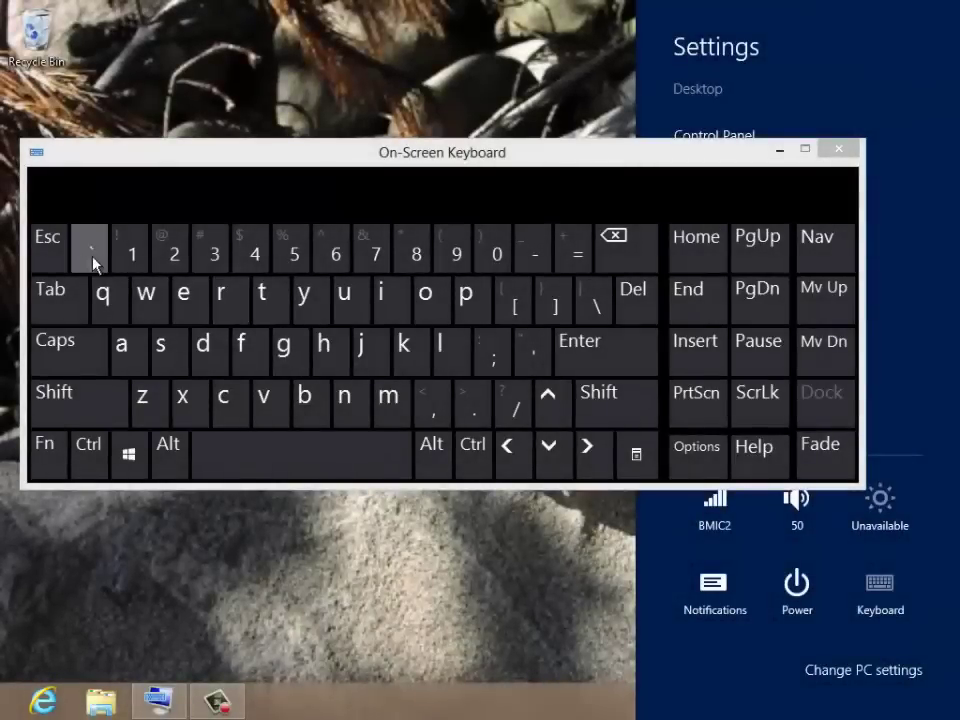
left_click(50, 250)
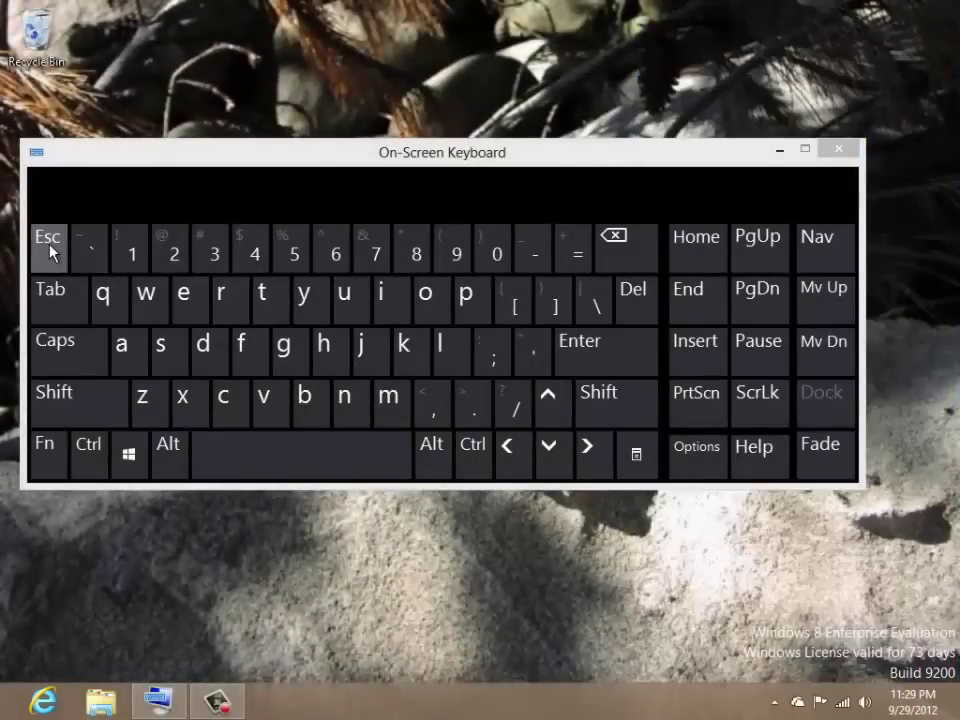
From the Start screen, search the apps for "notepad" with the On-Screen Keyboard and launch Notepad.
left_click(135, 477)
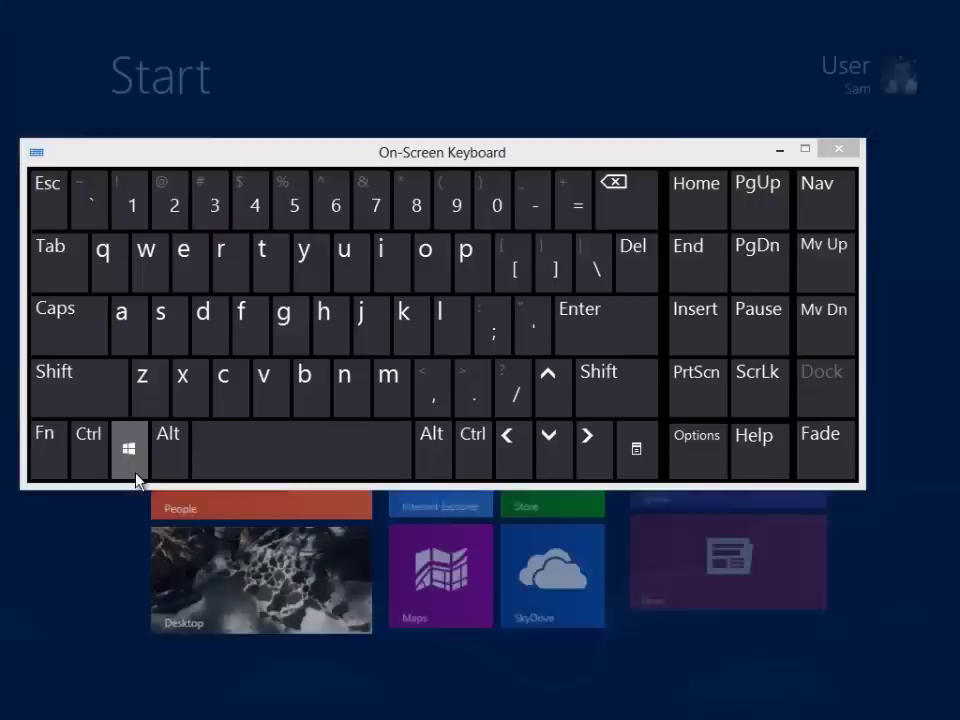
left_click_drag(360, 154, 394, 313)
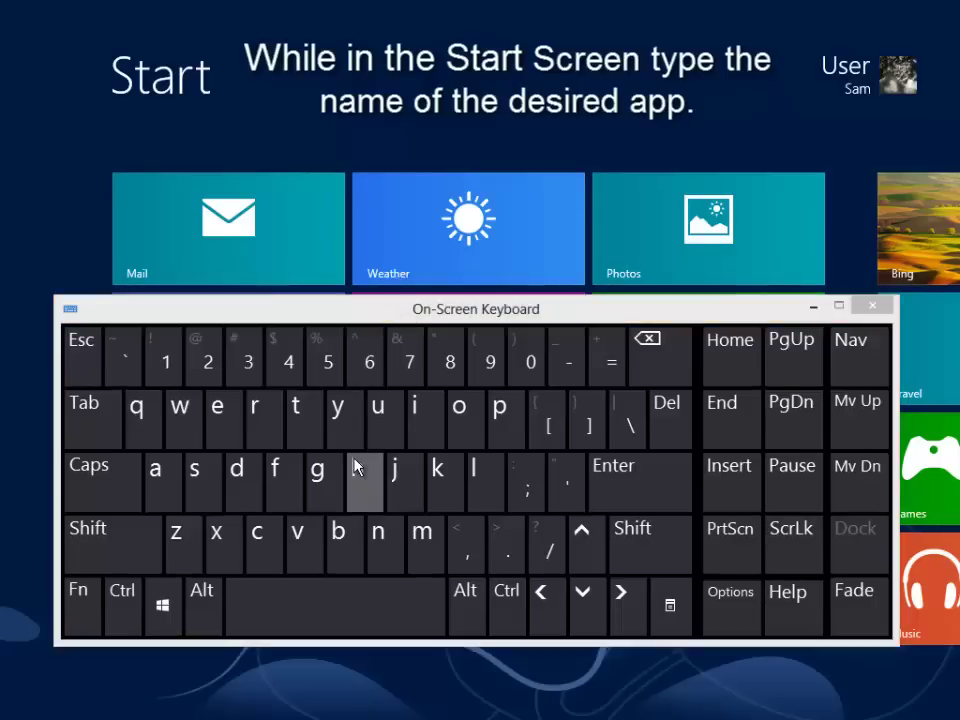
left_click(378, 540)
left_click(474, 424)
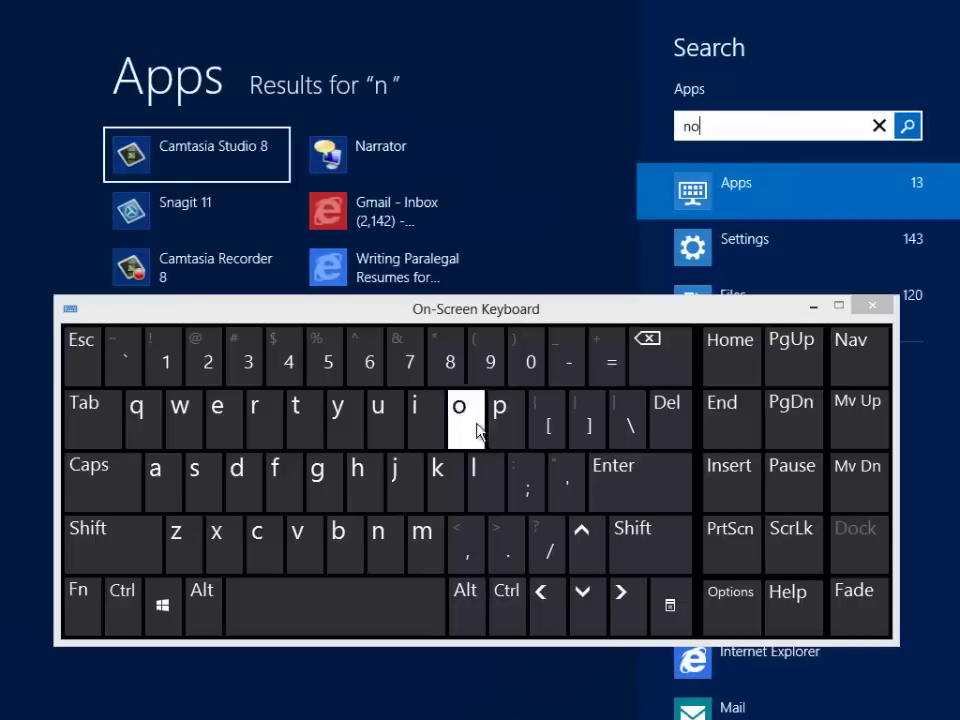
left_click(299, 426)
left_click(235, 418)
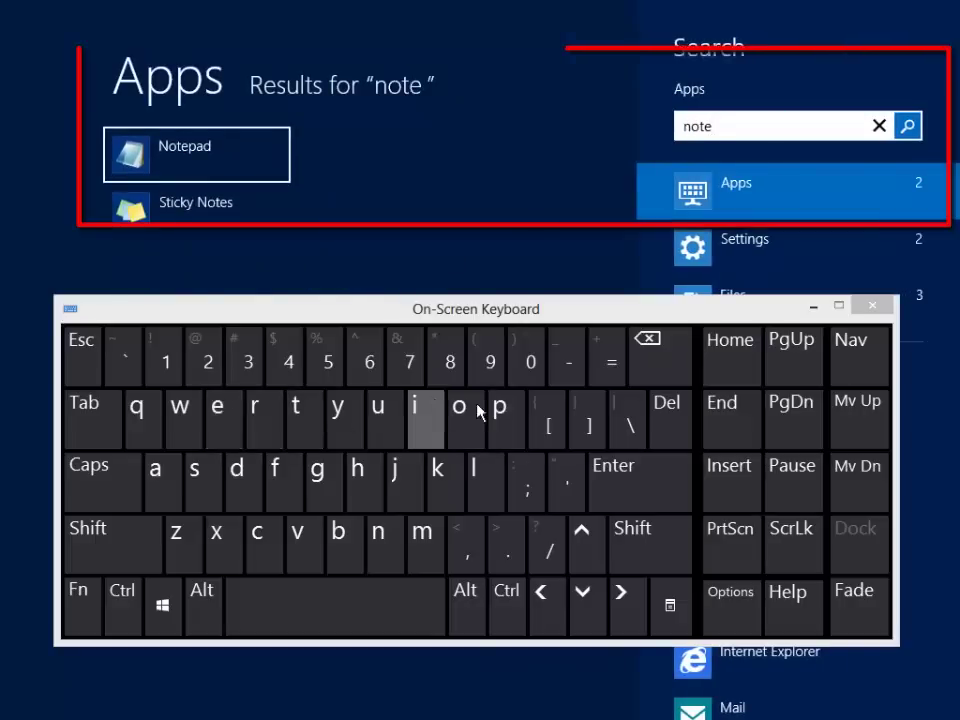
left_click(500, 410)
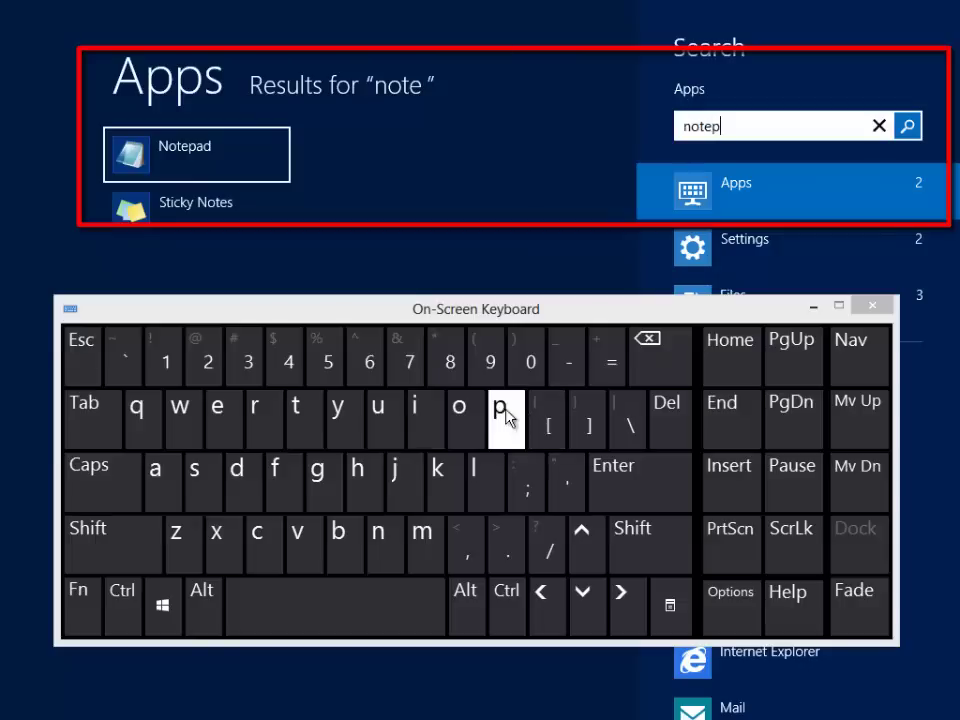
left_click(173, 474)
left_click(236, 484)
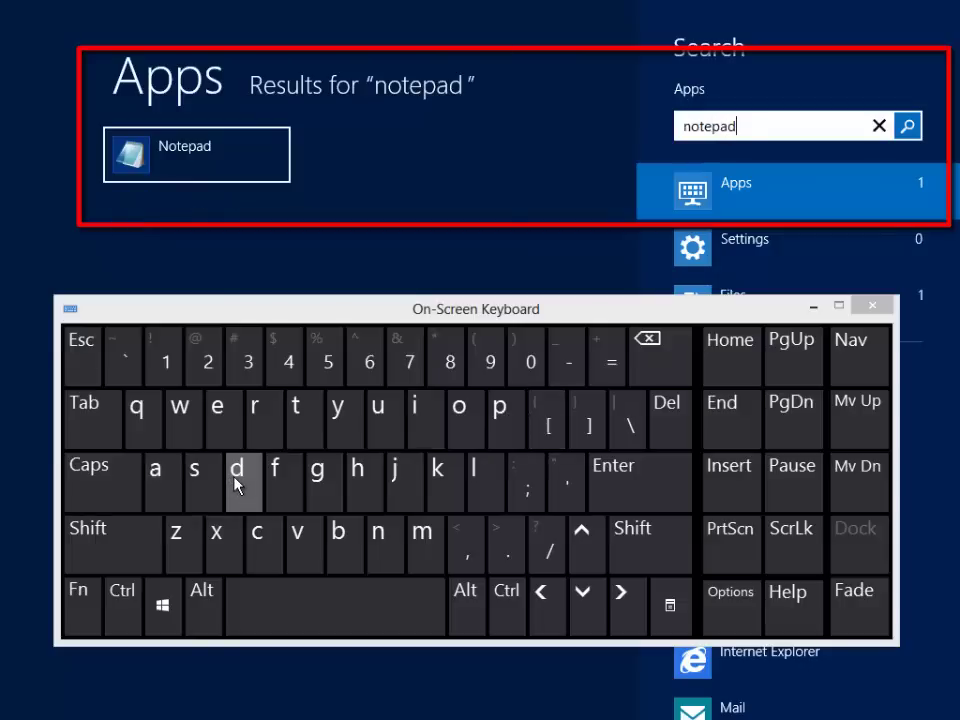
left_click(197, 141)
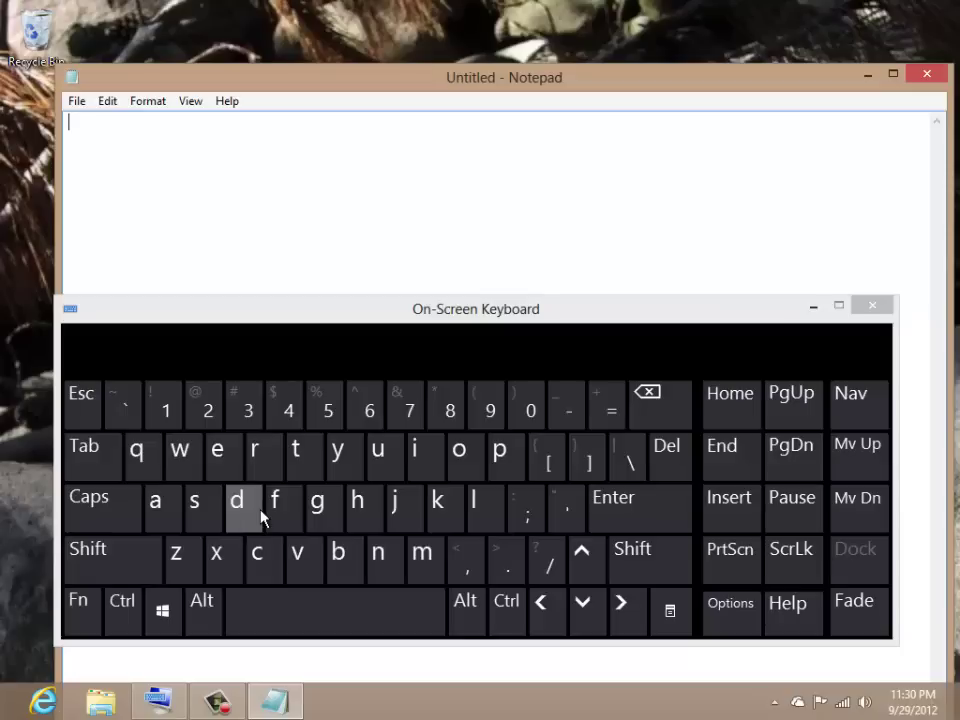
Close the empty Notepad window and the On-Screen Keyboard, leaving only the desktop.
left_click(927, 75)
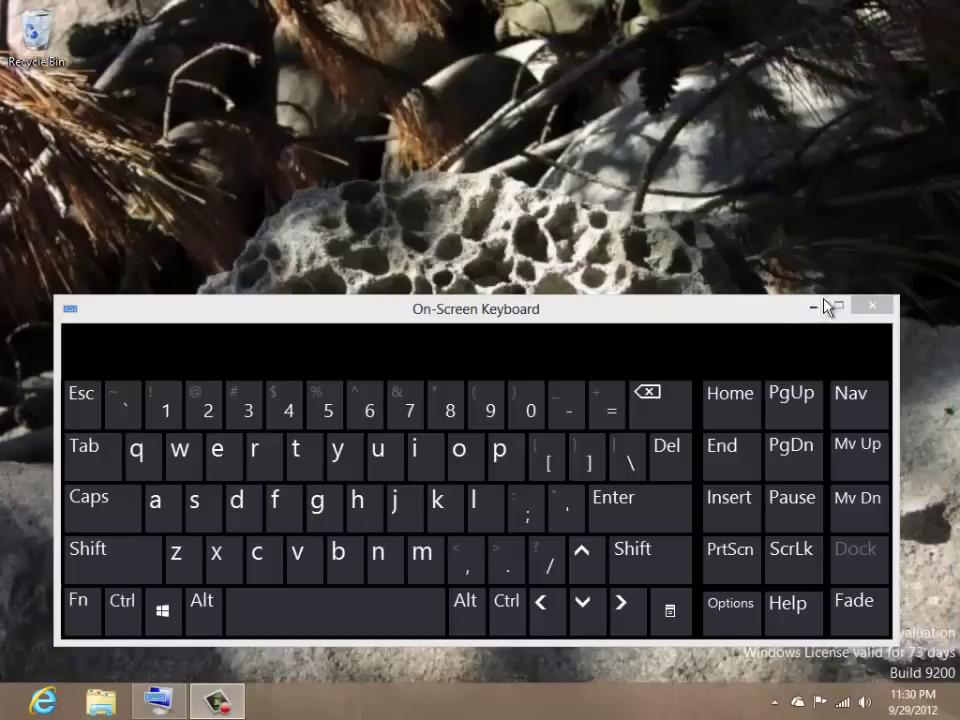
left_click_drag(789, 310, 806, 192)
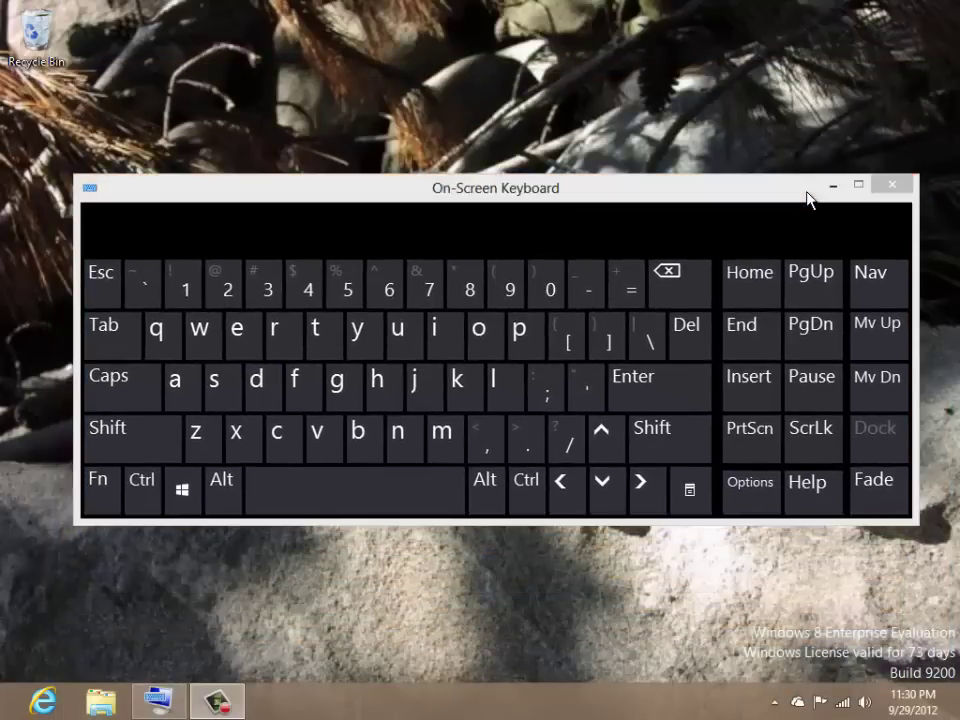
left_click(893, 185)
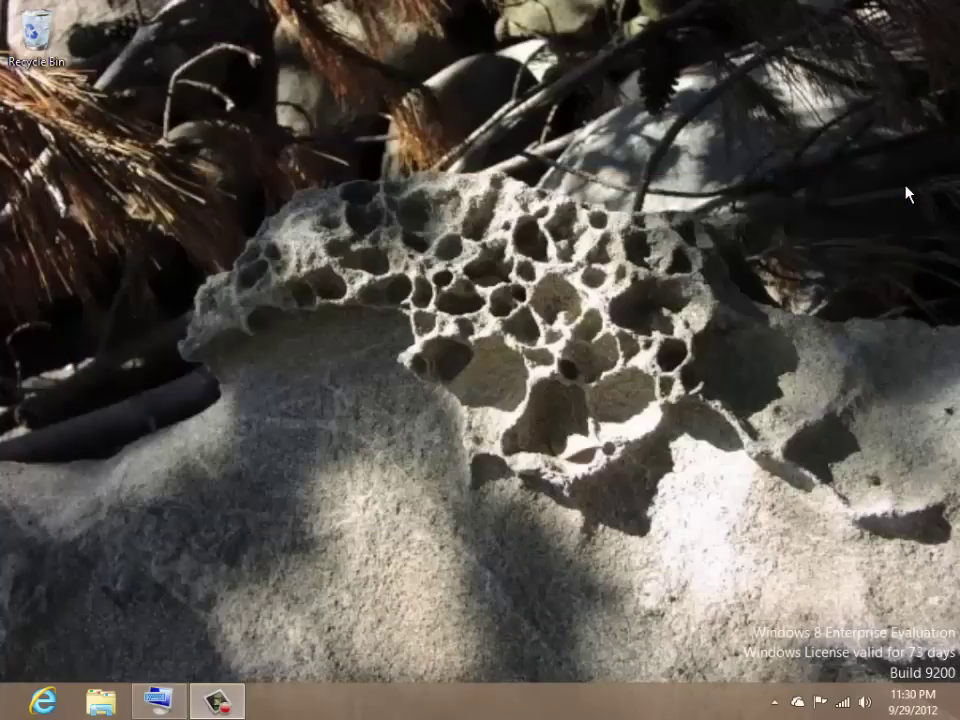